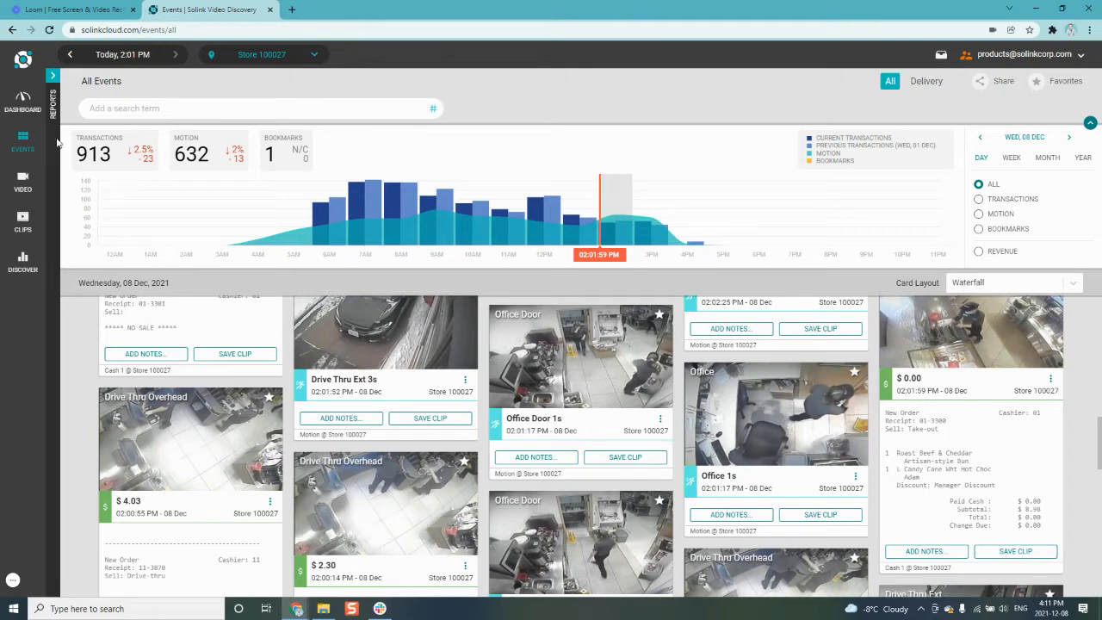
# Filter the store's events by the search terms "manager" and "discount".
pyautogui.click(101, 110)
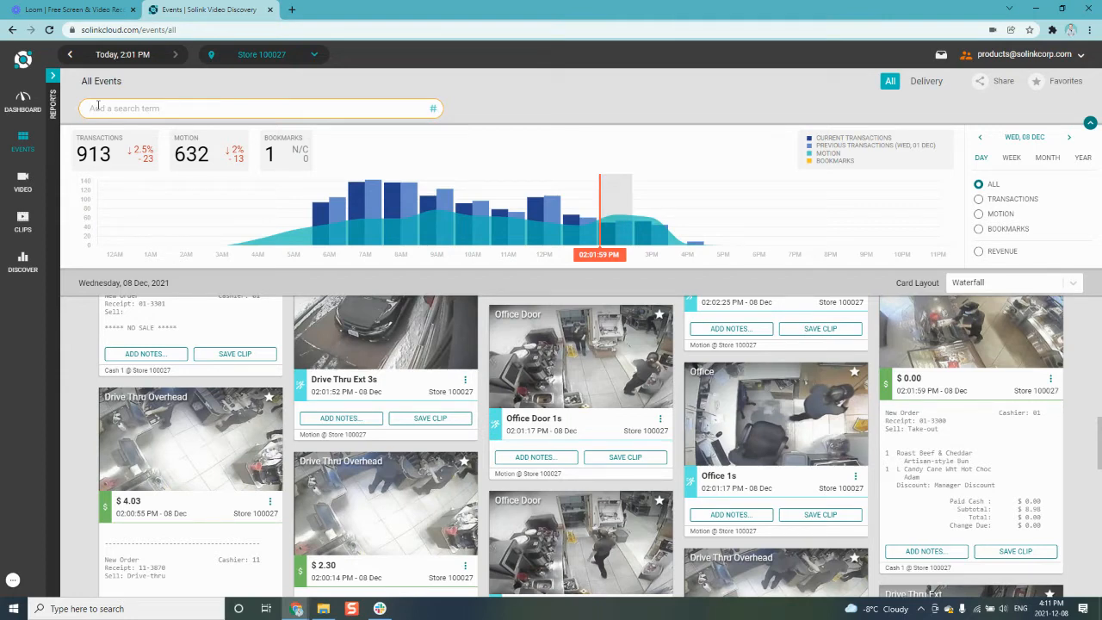
pyautogui.write('manager')
pyautogui.click(469, 110)
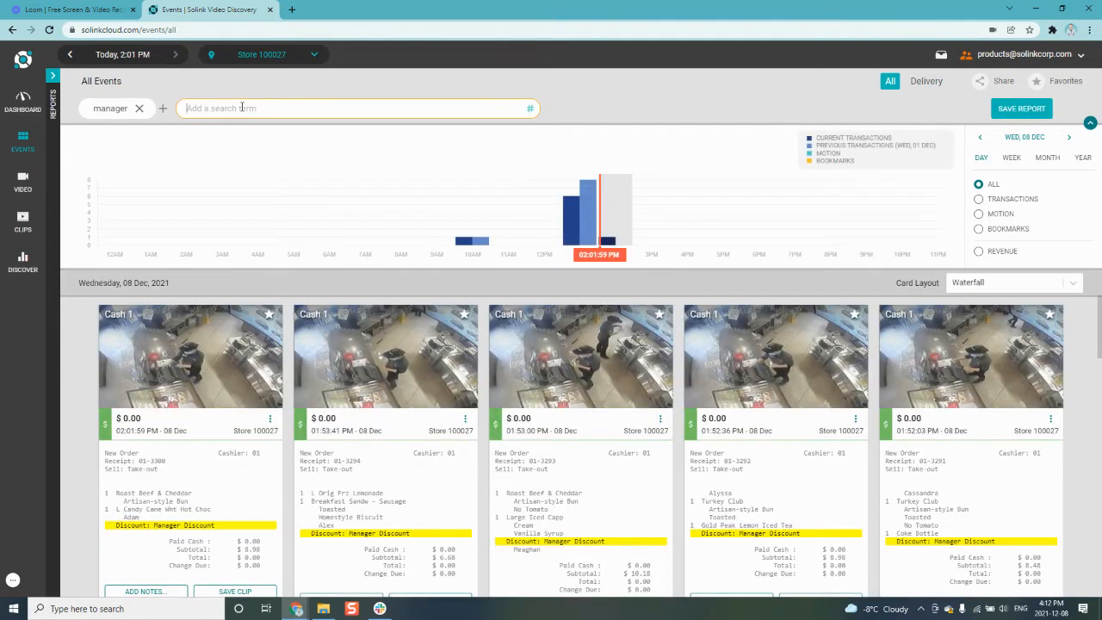
pyautogui.write('discount')
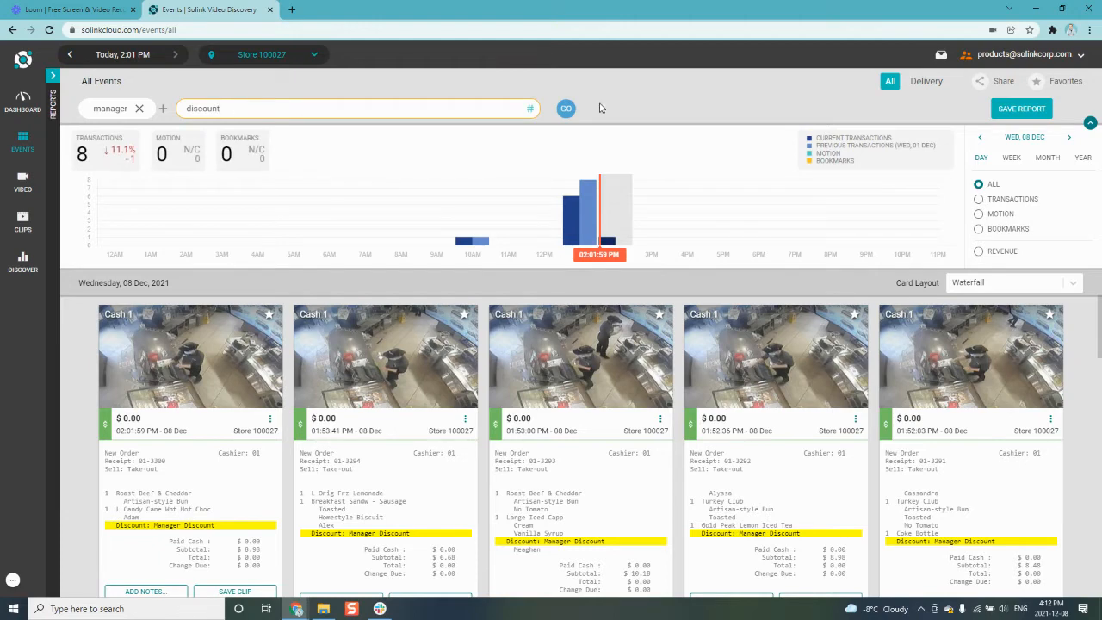
pyautogui.click(564, 109)
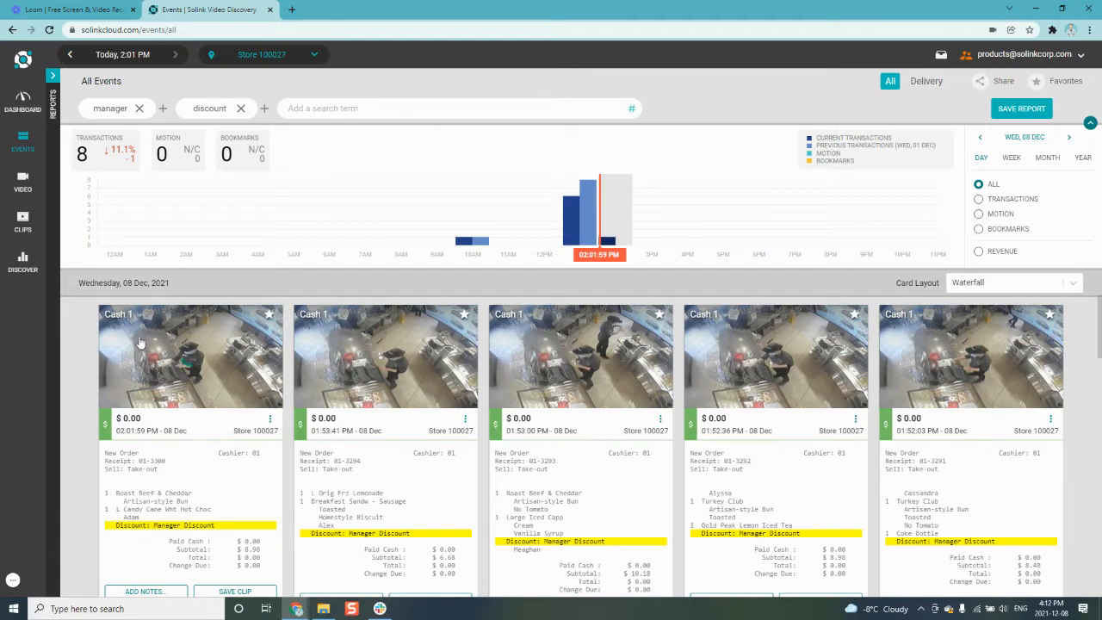
# Create a report from the filtered events, name it "Manager Discount Notifications" and keep it private.
pyautogui.click(1011, 113)
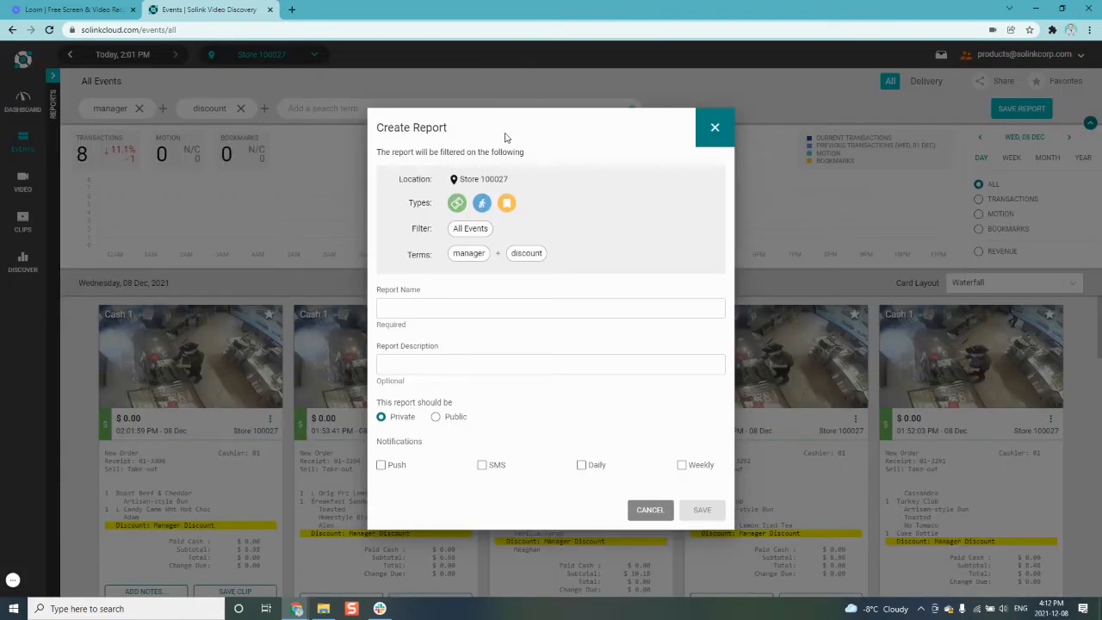
pyautogui.click(388, 353)
pyautogui.click(491, 278)
pyautogui.click(389, 308)
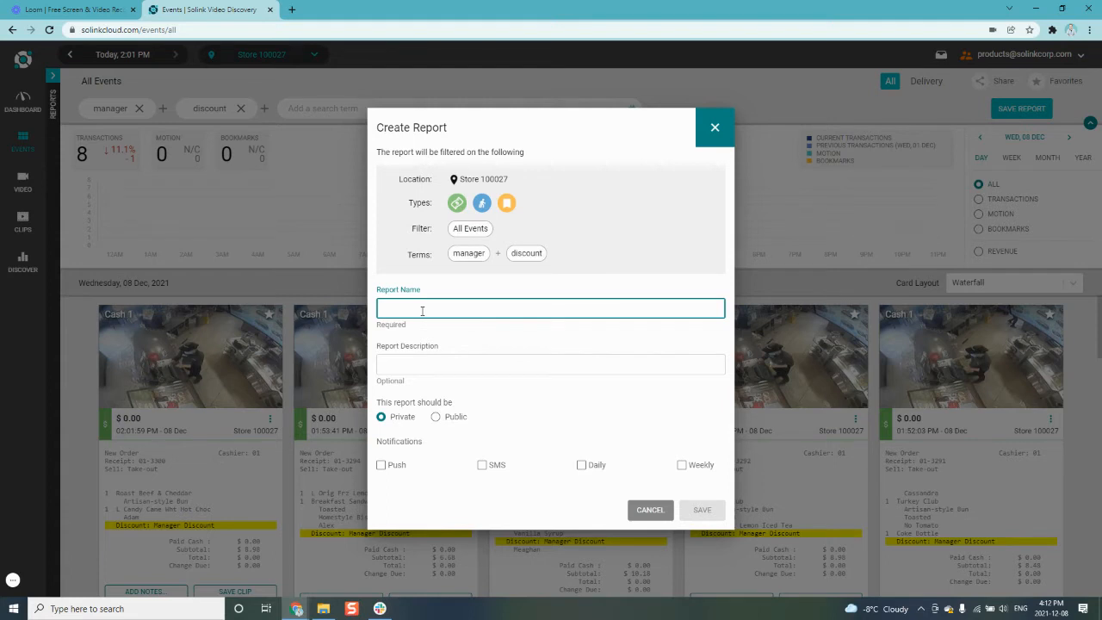
pyautogui.click(395, 309)
pyautogui.click(701, 466)
pyautogui.click(702, 468)
pyautogui.write('Manager')
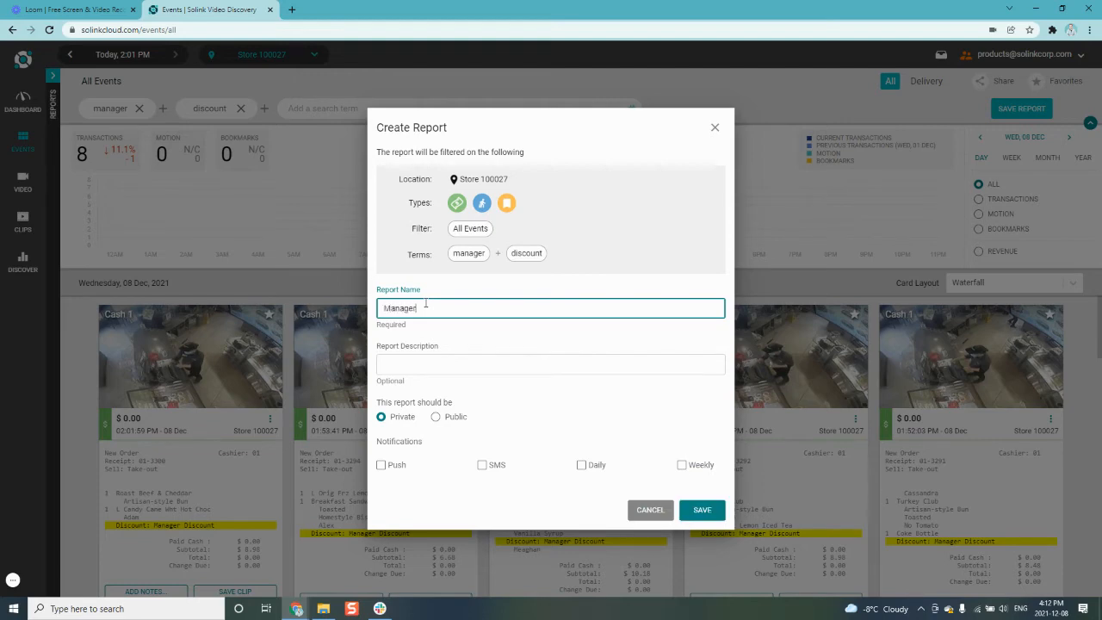
pyautogui.write(' Discounts')
pyautogui.write(' Notifications')
pyautogui.click(459, 357)
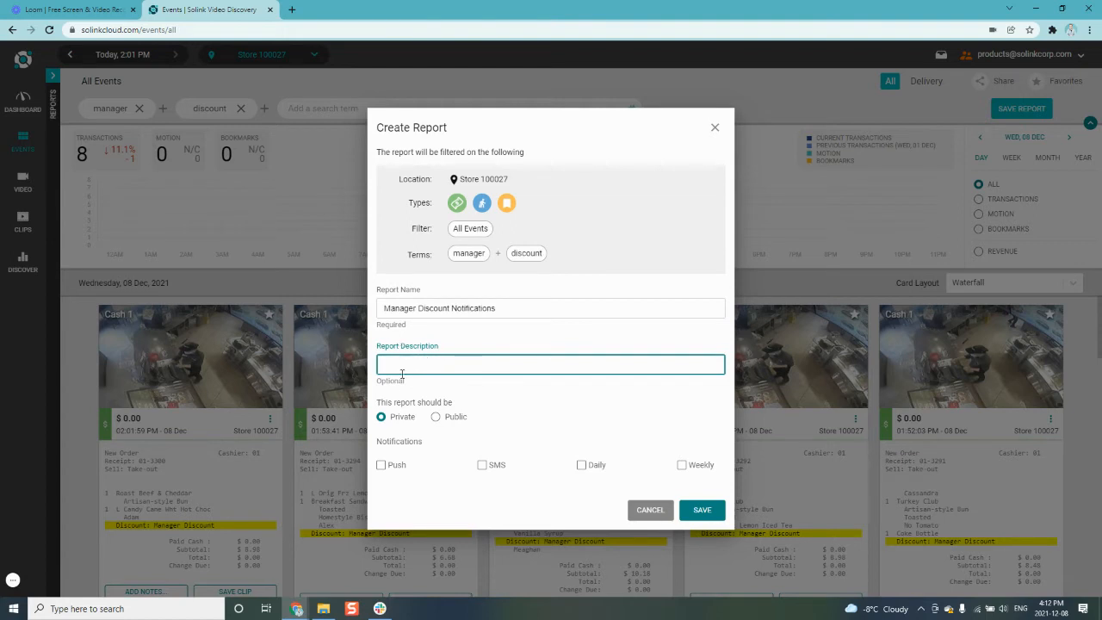
pyautogui.moveTo(420, 402); pyautogui.dragTo(411, 414)
pyautogui.click(401, 416)
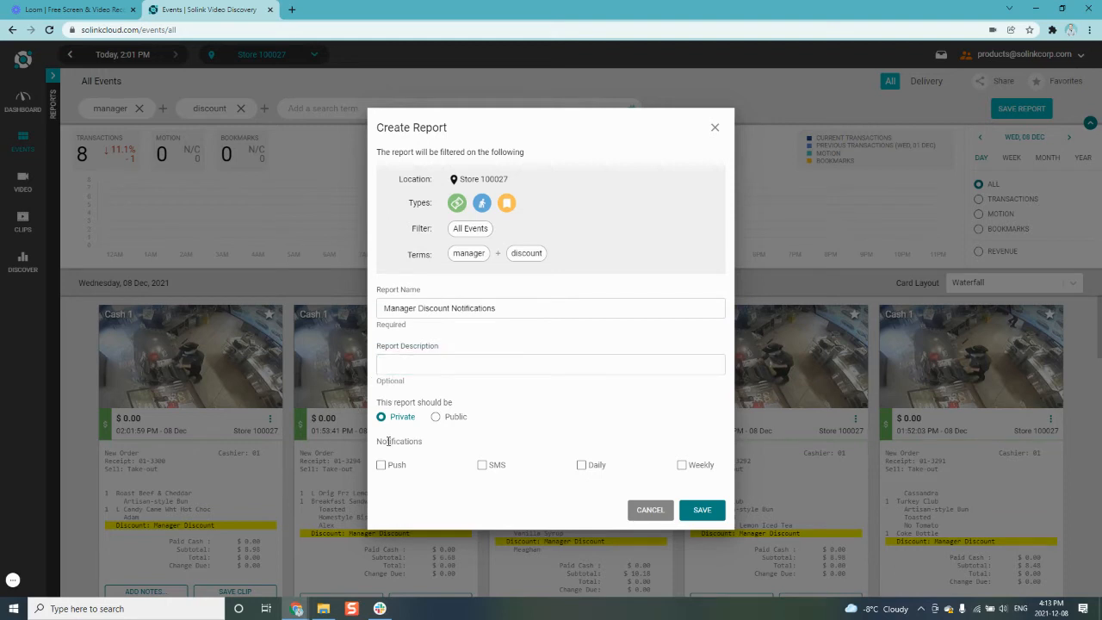
pyautogui.click(382, 464)
pyautogui.click(399, 470)
pyautogui.click(483, 465)
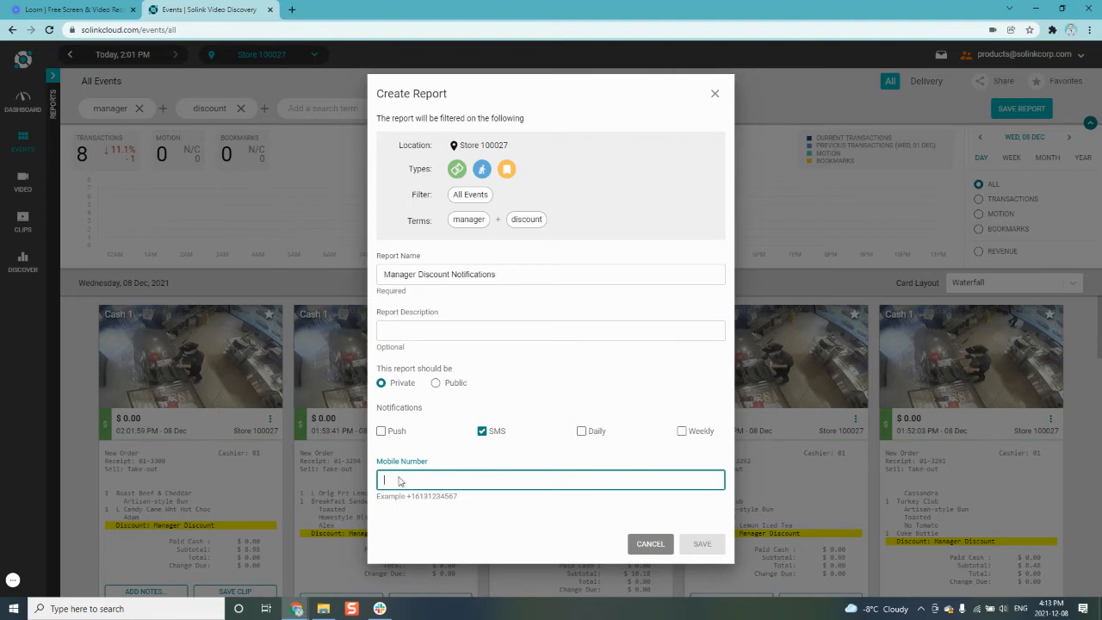
pyautogui.click(498, 435)
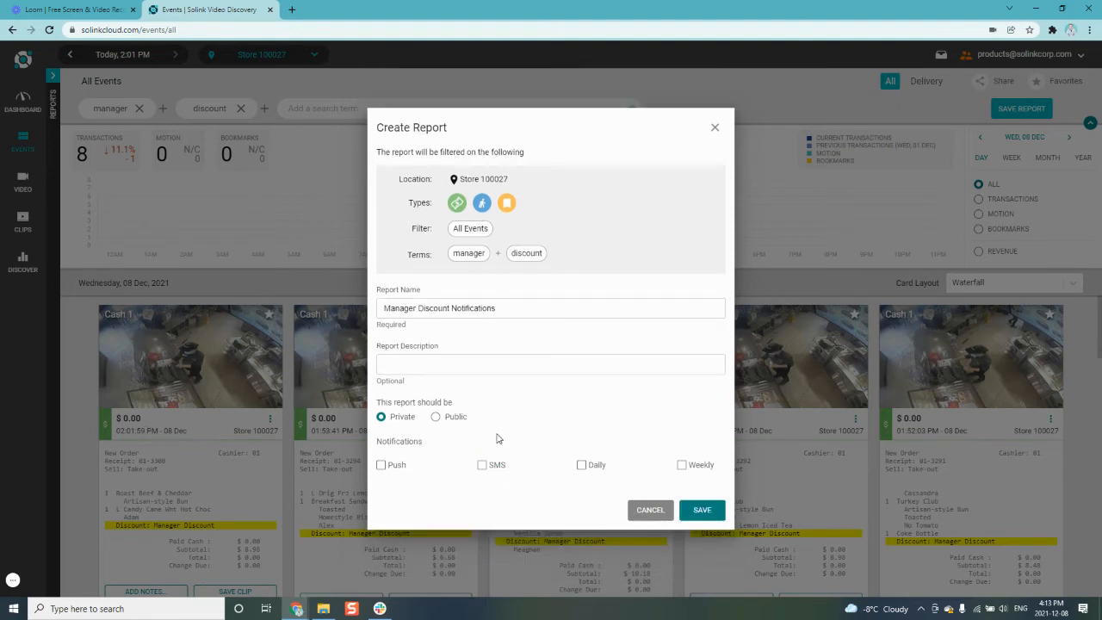
# Enable push, daily and weekly notifications for the new report, leave SMS off, and save the report.
pyautogui.click(579, 464)
pyautogui.click(682, 465)
pyautogui.click(381, 465)
pyautogui.click(482, 464)
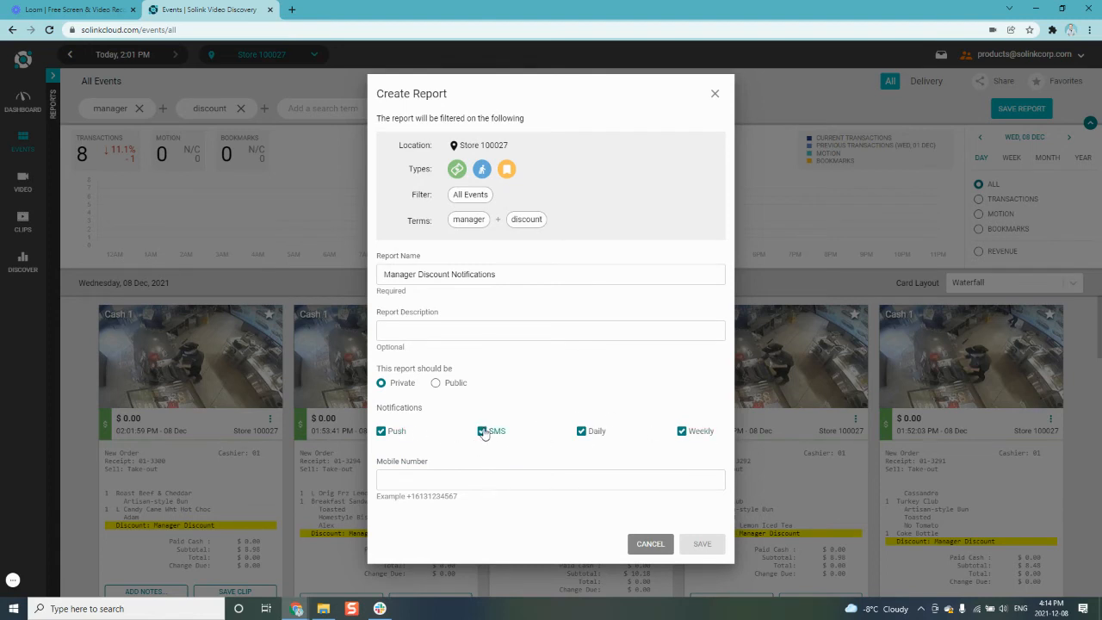
pyautogui.click(436, 276)
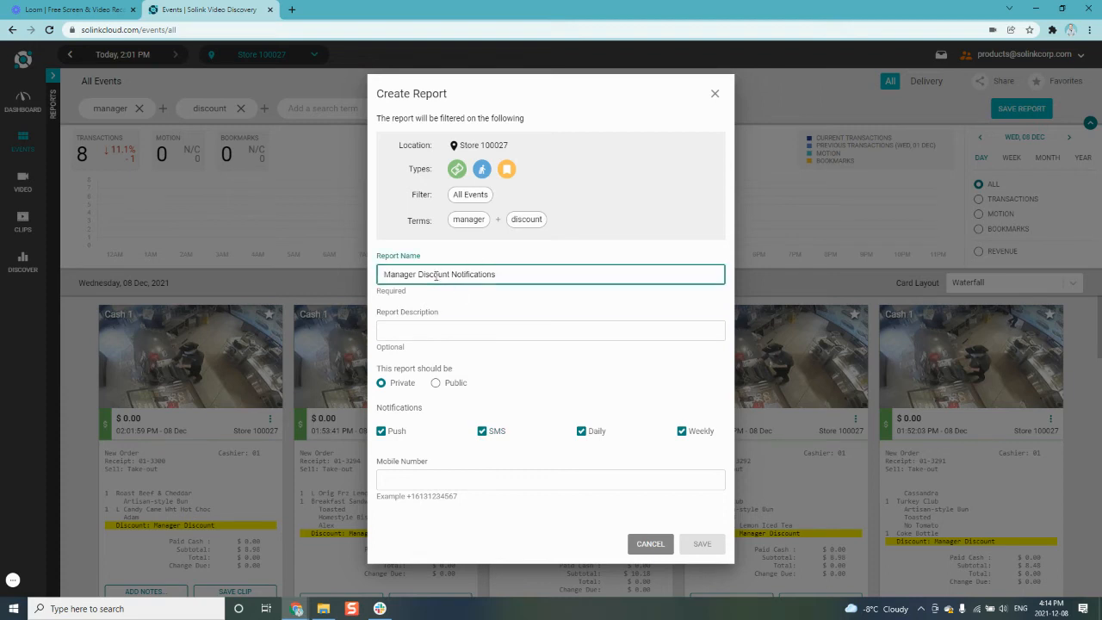
pyautogui.click(462, 480)
pyautogui.click(398, 449)
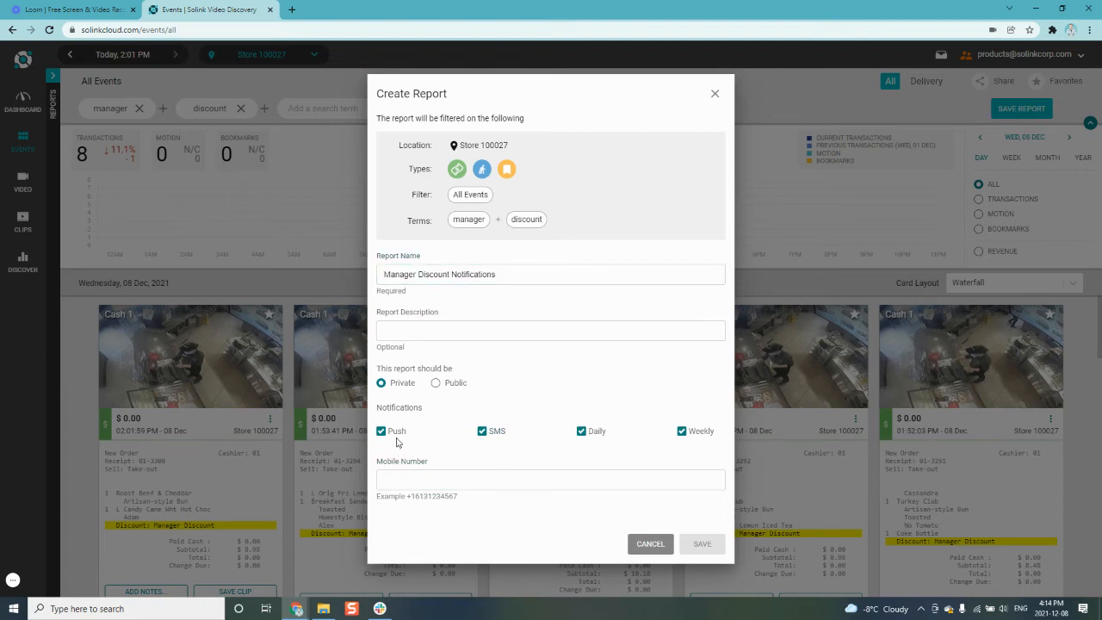
pyautogui.click(495, 435)
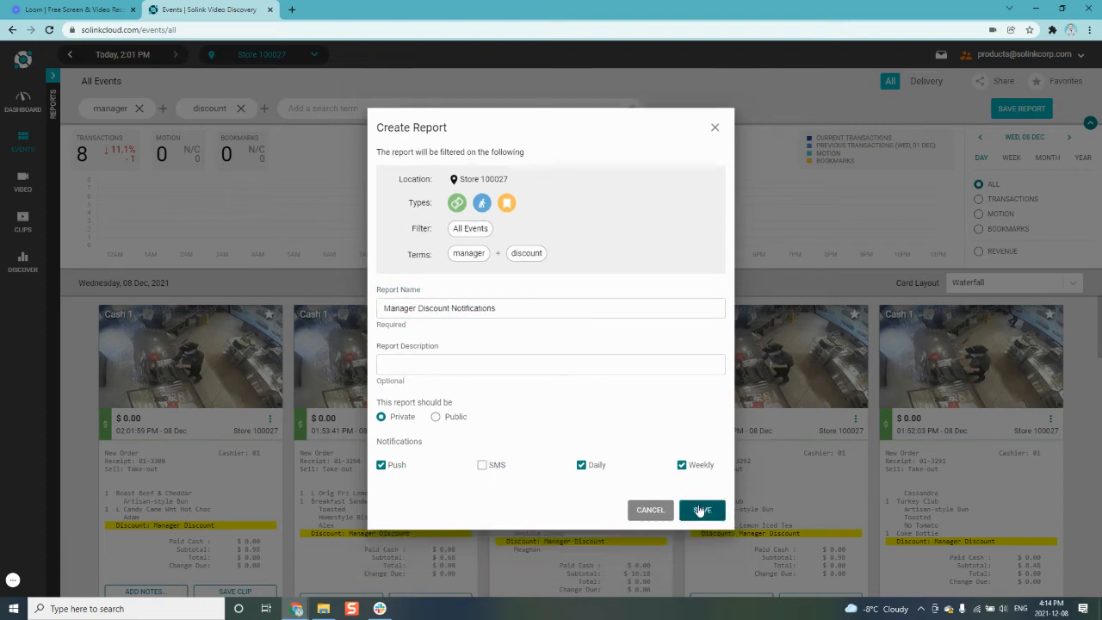
pyautogui.click(700, 510)
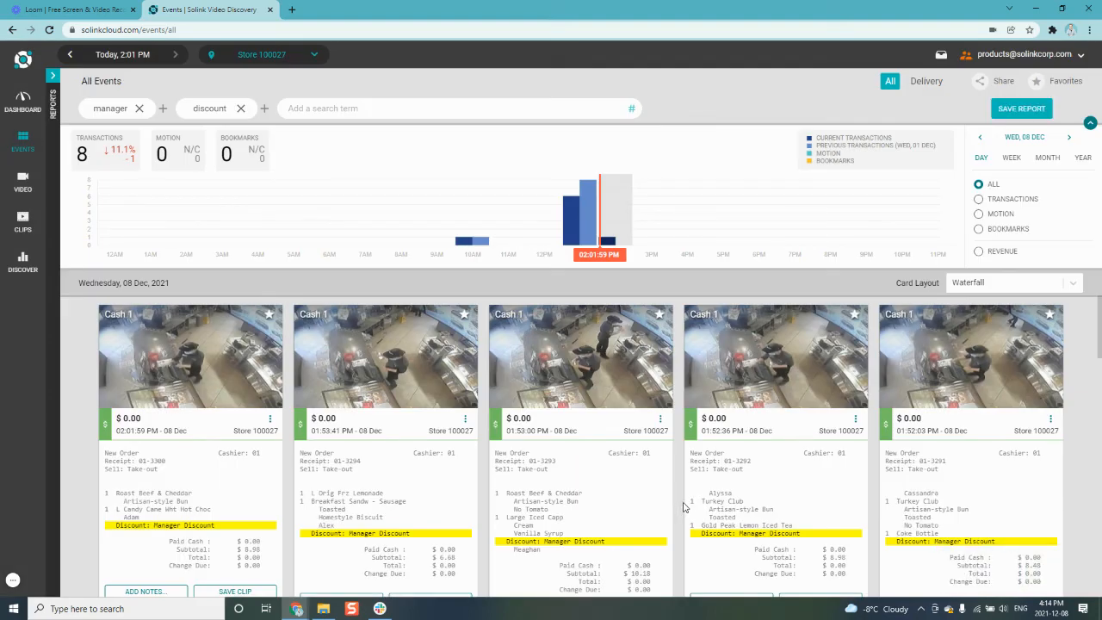
# Open the Reports page in the settings and locate the private report "Manager Discount Notifications".
pyautogui.click(55, 84)
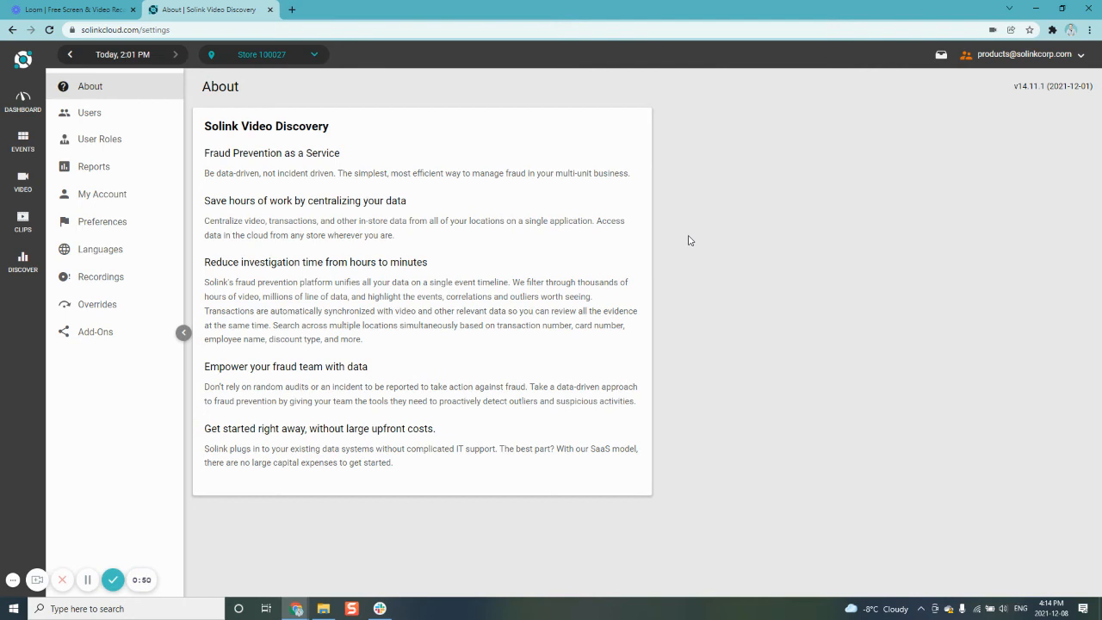
pyautogui.click(1019, 55)
pyautogui.click(93, 177)
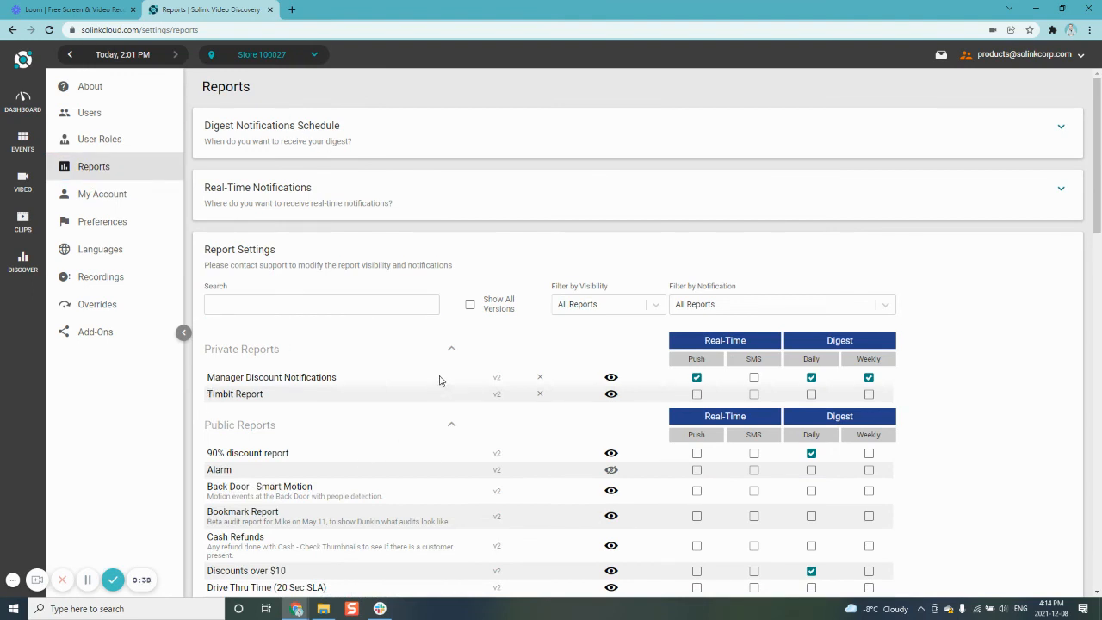
pyautogui.moveTo(209, 379); pyautogui.dragTo(346, 380)
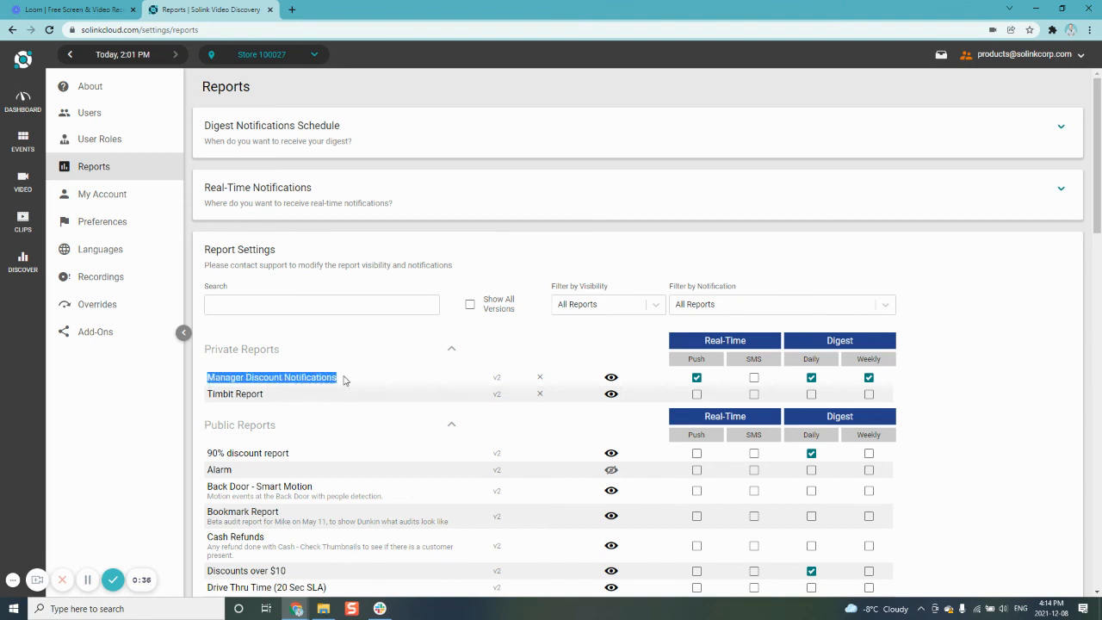
pyautogui.click(345, 379)
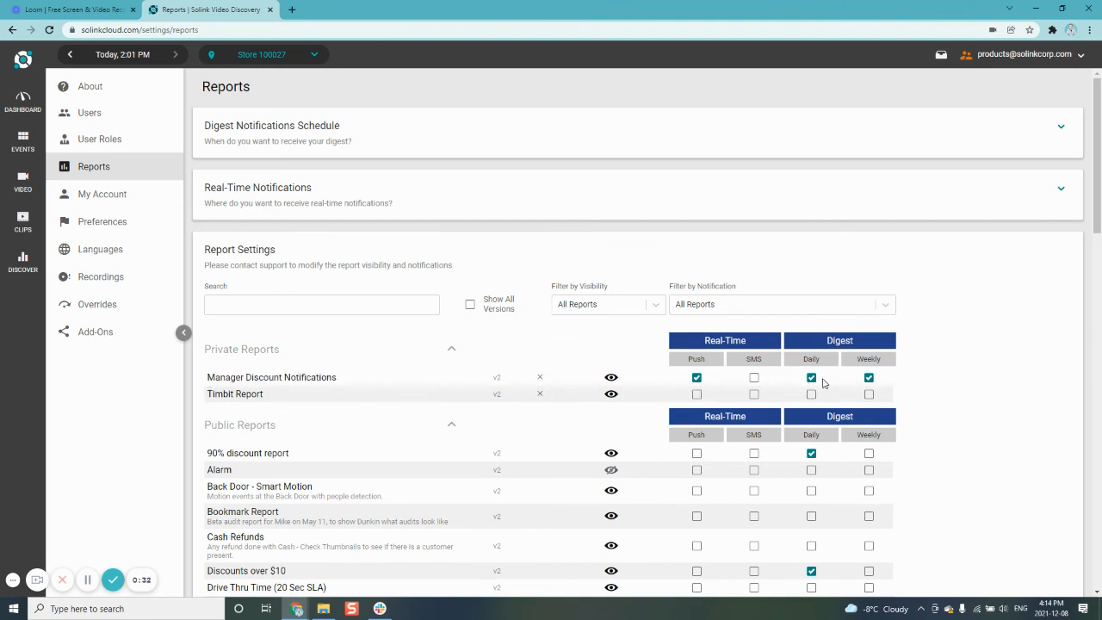
# Turn off the daily and weekly digests for the Manager Discount Notifications report and toggle its real-time push notifications.
pyautogui.click(811, 377)
pyautogui.click(868, 376)
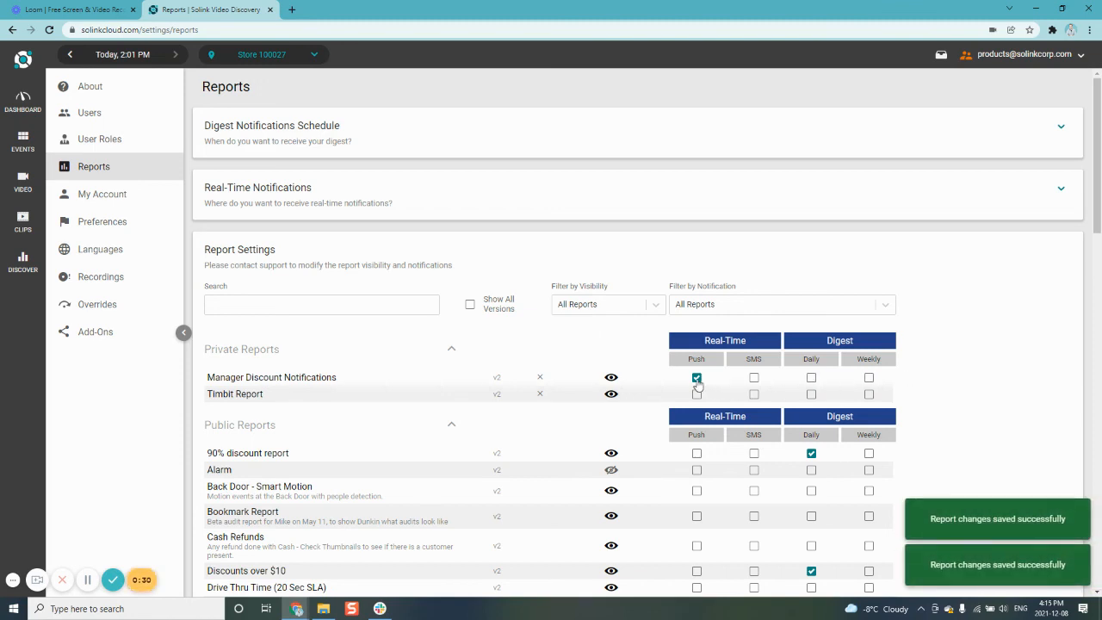
pyautogui.click(697, 379)
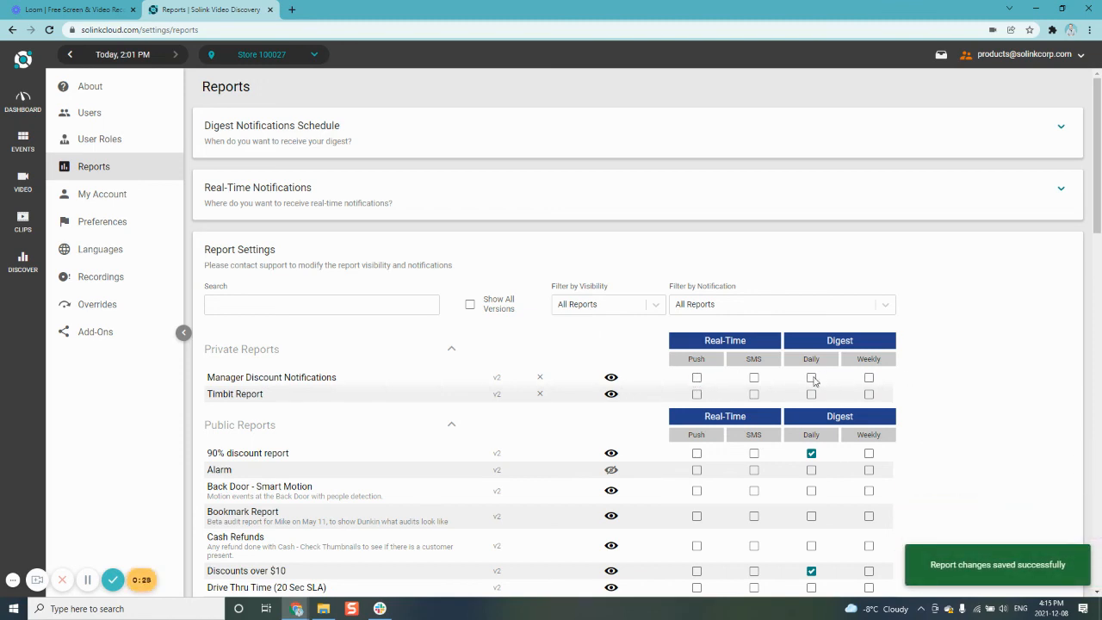
pyautogui.click(541, 379)
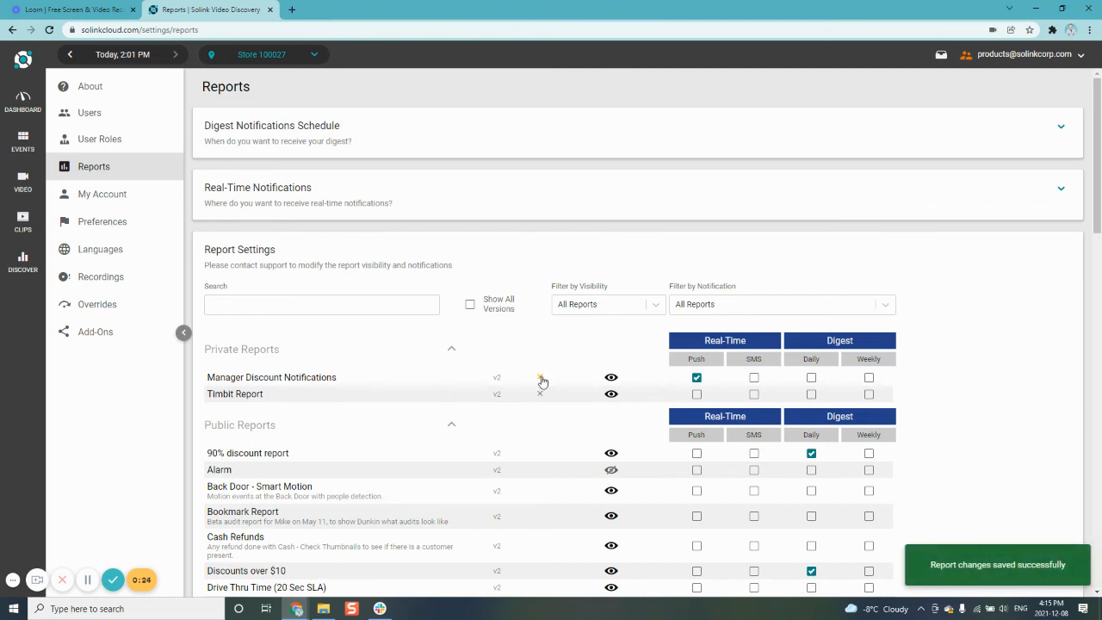